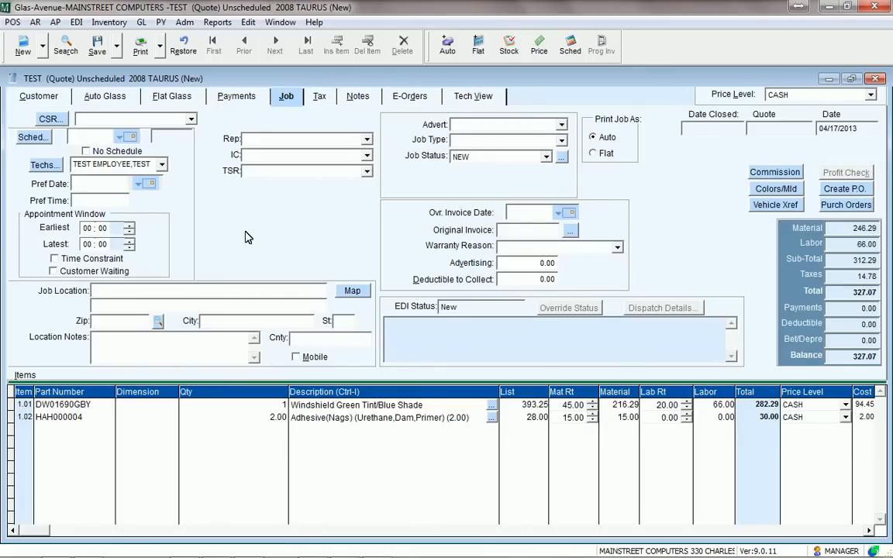
# Step: Save the new 2008 Taurus windshield job as a Quote
pyautogui.click(101, 49)
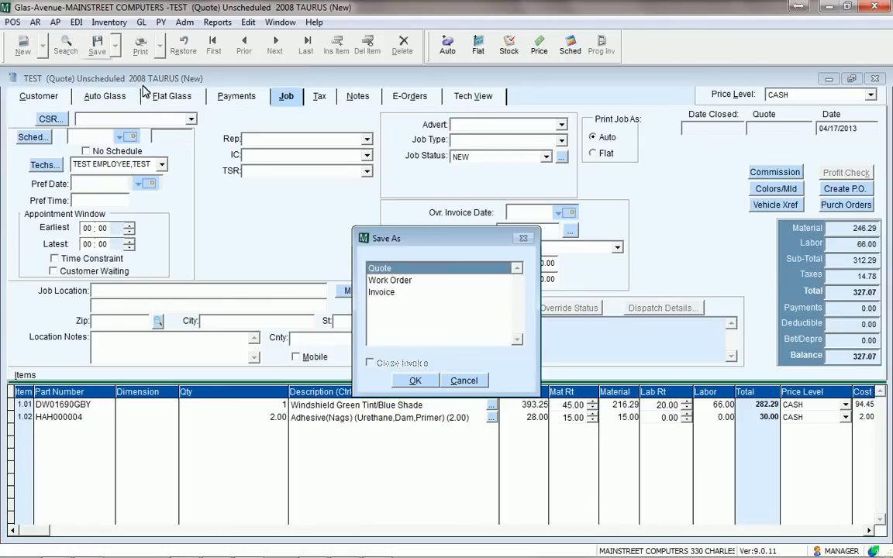
pyautogui.click(412, 382)
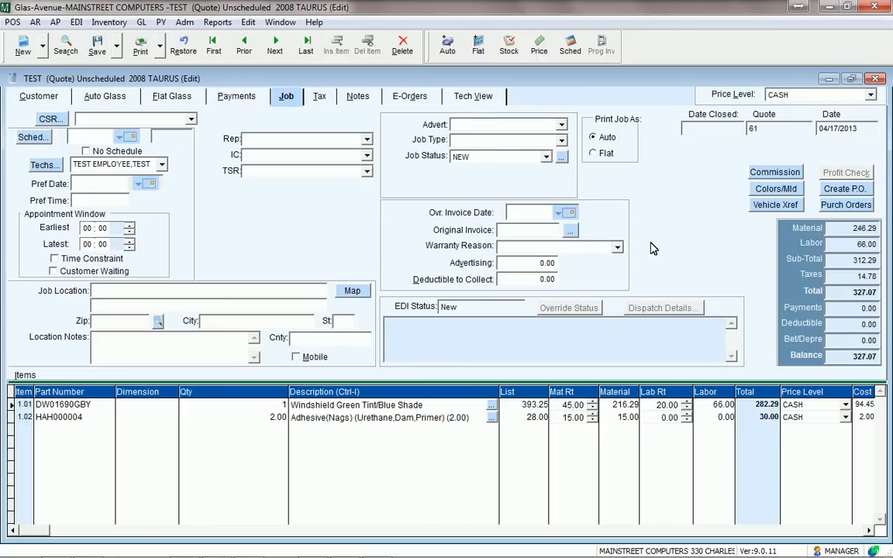
# Step: Enter a commission override of 10.00 with the reason Other for technician TEST on the quote, and discard the change
pyautogui.click(776, 172)
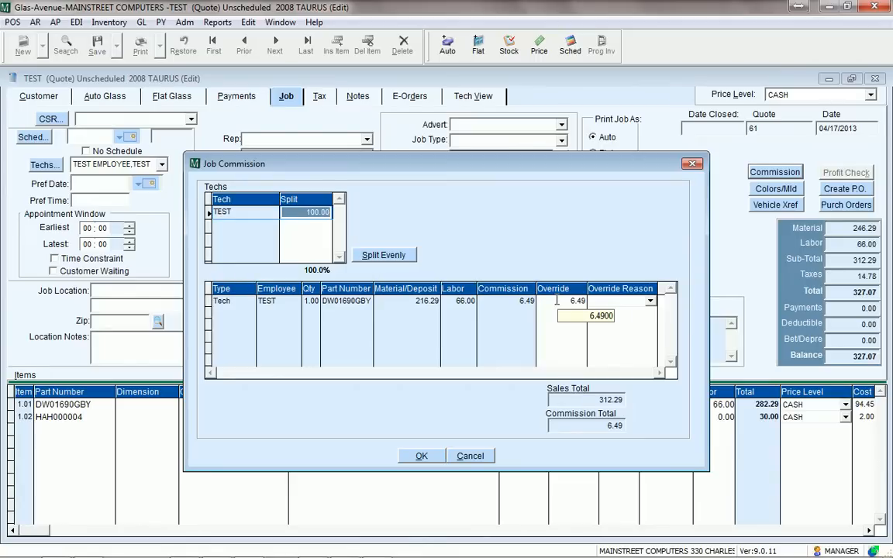
pyautogui.click(557, 300)
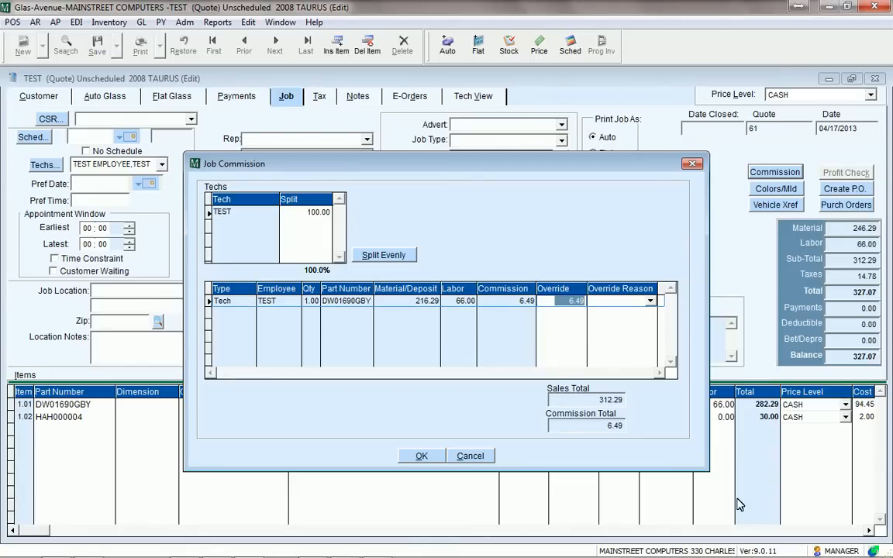
pyautogui.write('10')
pyautogui.press('Tab')
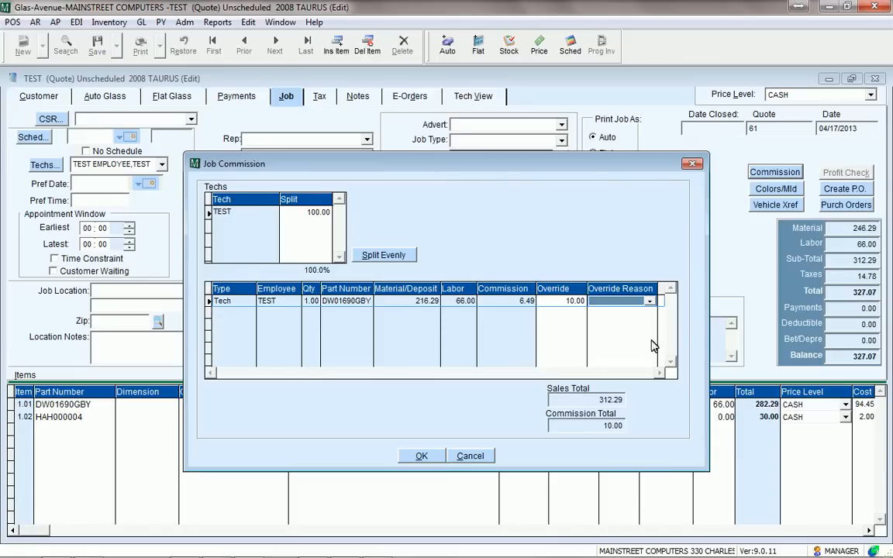
pyautogui.click(650, 301)
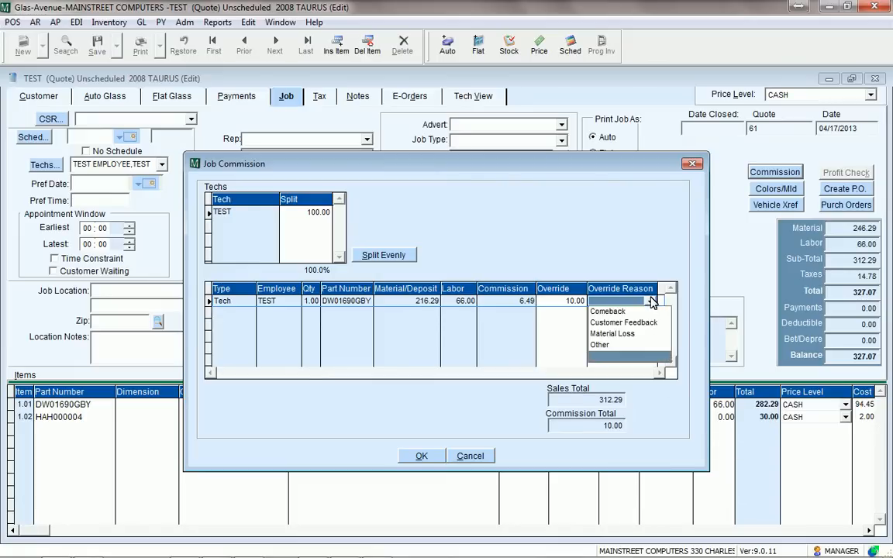
pyautogui.click(628, 345)
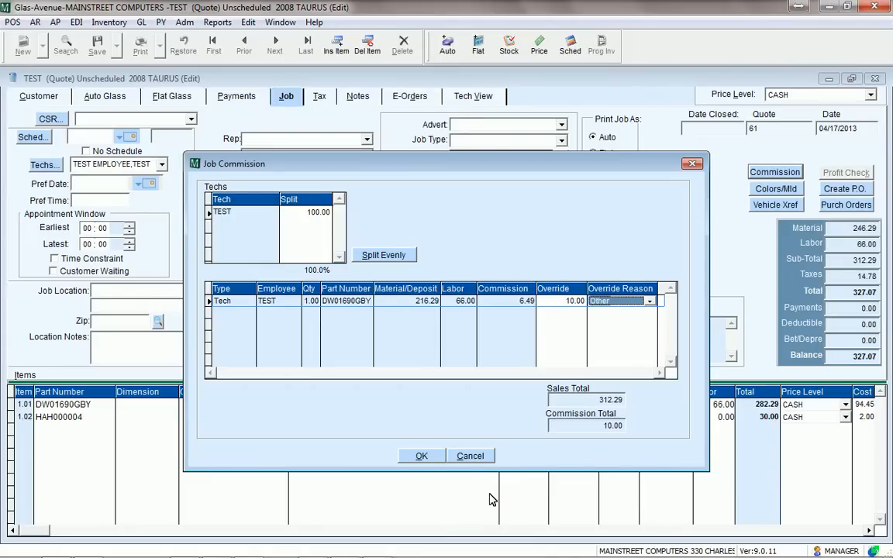
pyautogui.click(470, 458)
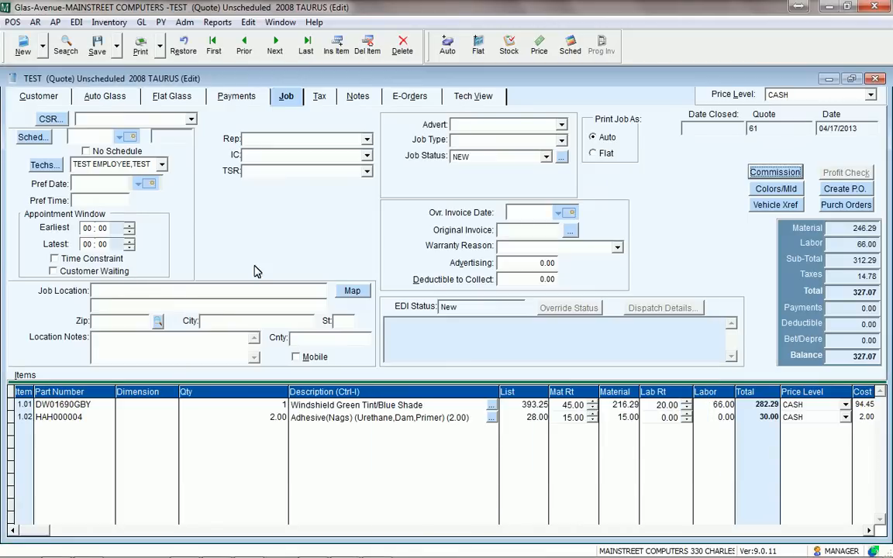
# Step: Add TEST2 EMPLOYEE as a second technician on the job and save it again as a Quote
pyautogui.click(45, 165)
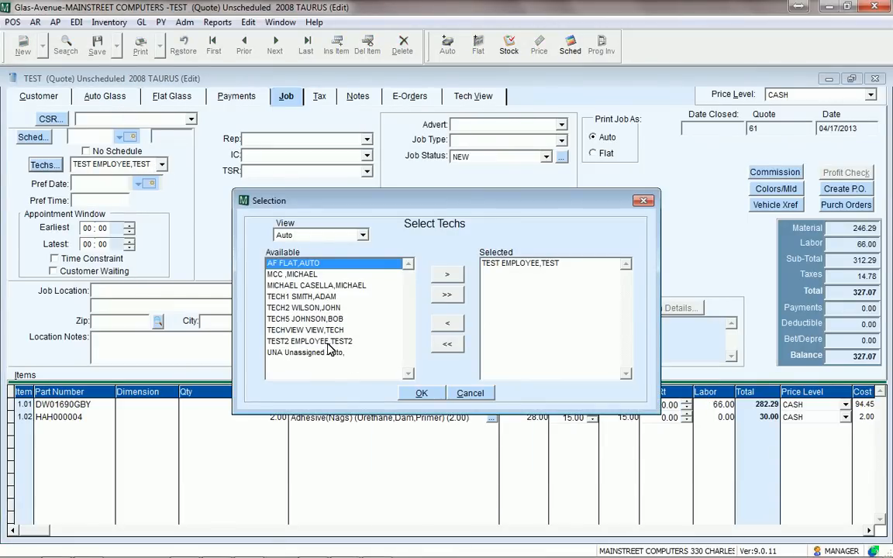
pyautogui.click(329, 345)
pyautogui.click(448, 275)
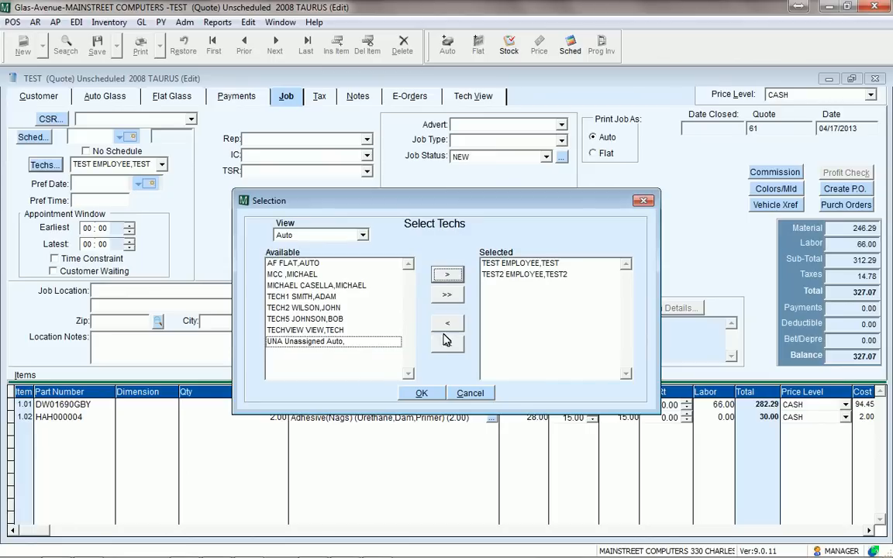
pyautogui.click(422, 395)
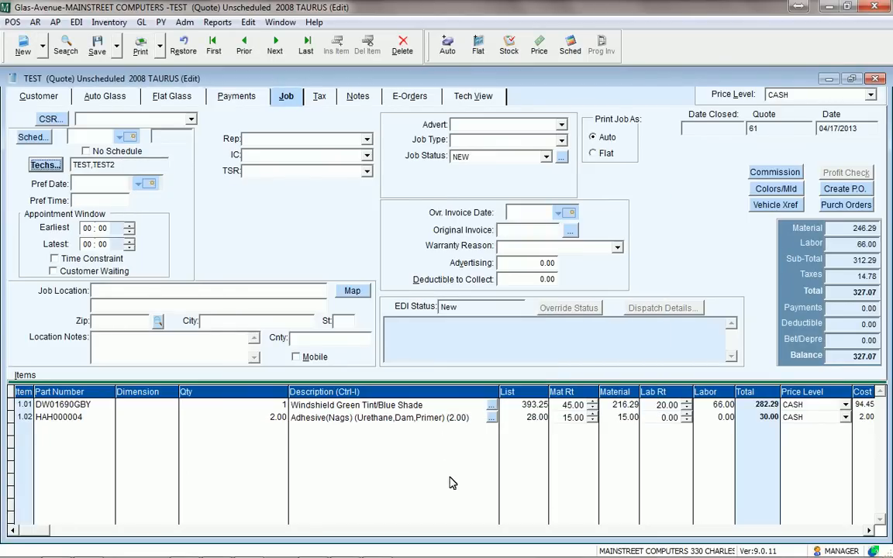
pyautogui.click(95, 46)
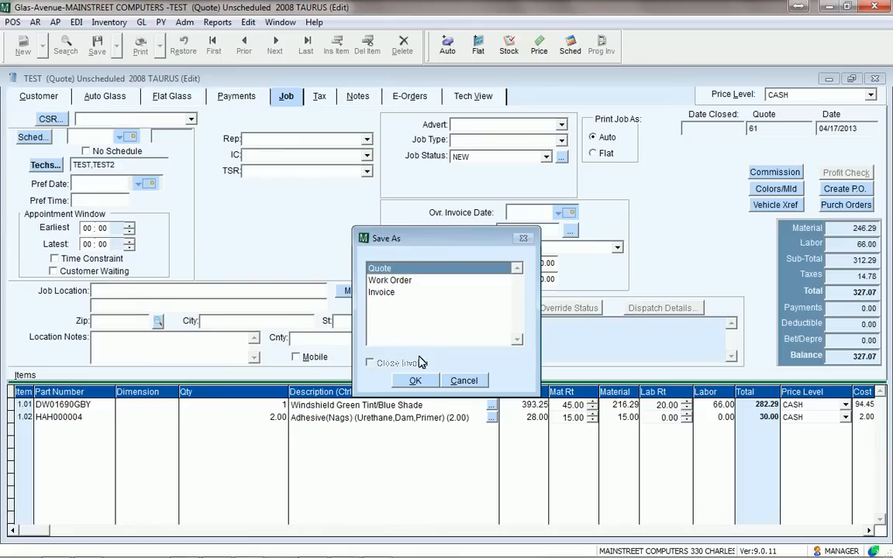
pyautogui.click(415, 381)
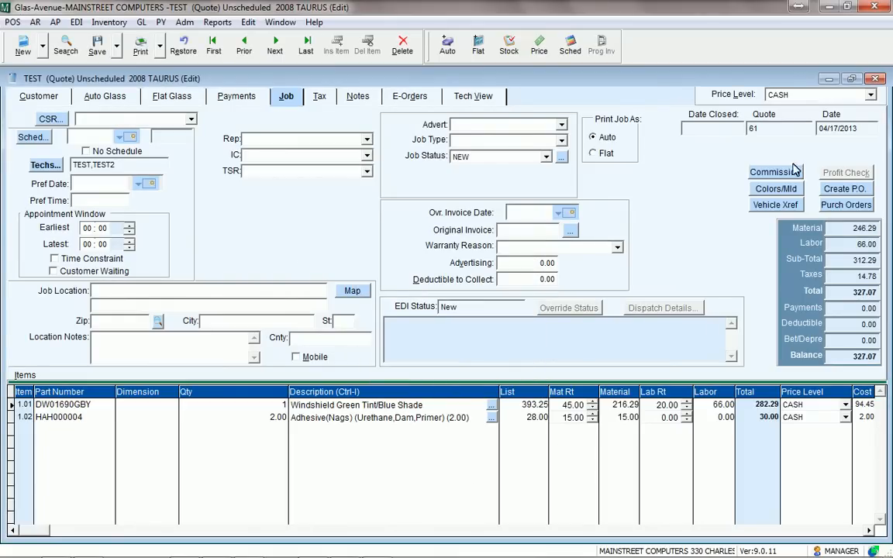
# Step: Set the job commission split to 80 percent for technician TEST and 20 percent for technician TEST2
pyautogui.click(760, 177)
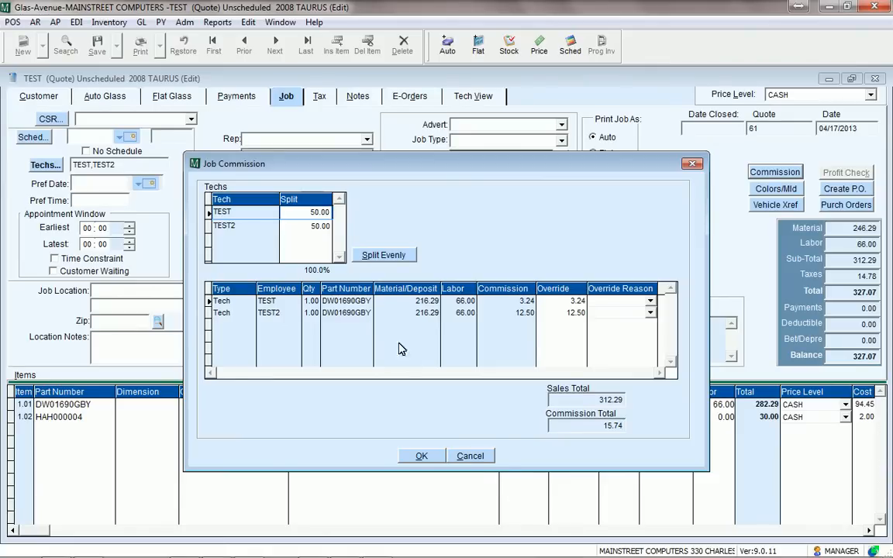
pyautogui.click(301, 213)
pyautogui.write('80')
pyautogui.press('Return')
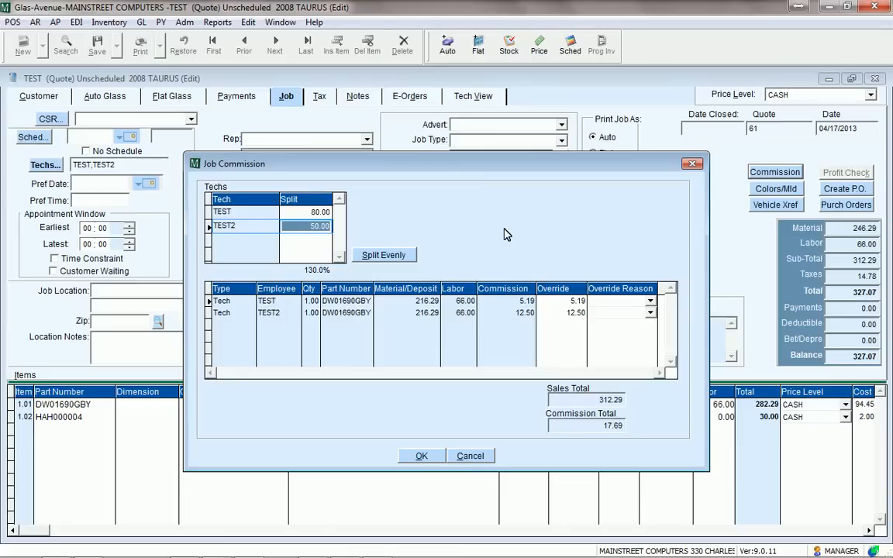
pyautogui.write('20.')
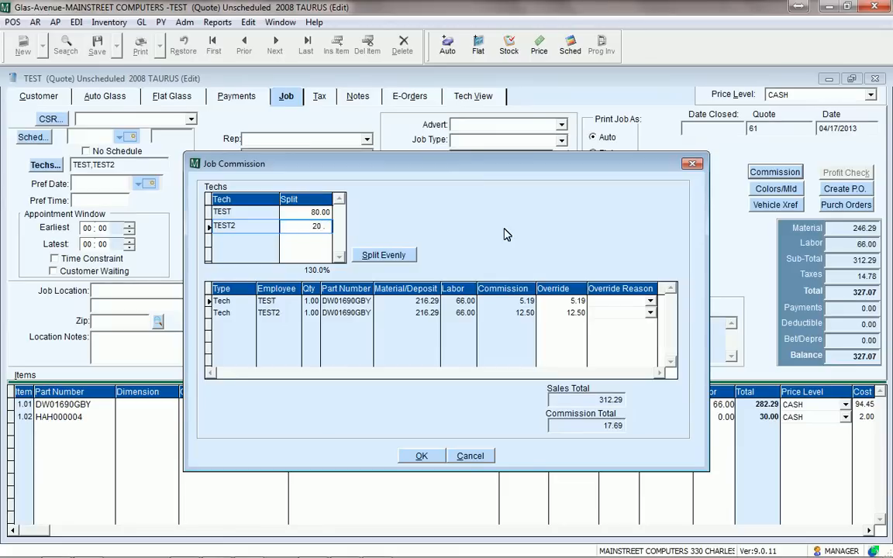
pyautogui.press('Return')
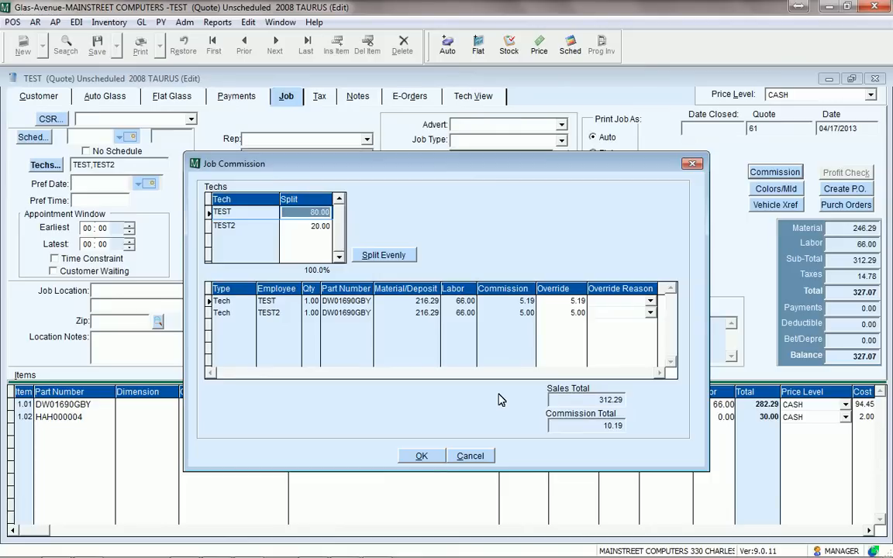
# Step: Split the job commission evenly between the two technicians and accept the commission settings
pyautogui.click(390, 258)
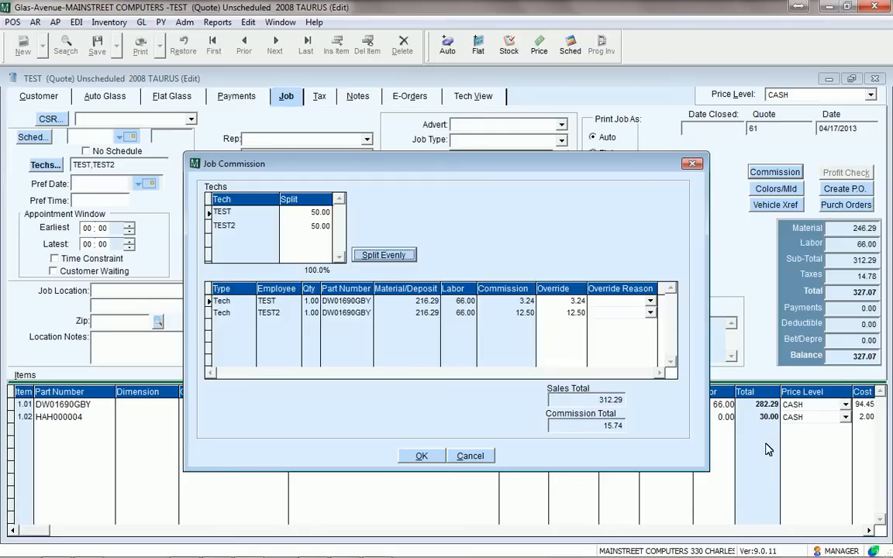
pyautogui.click(421, 456)
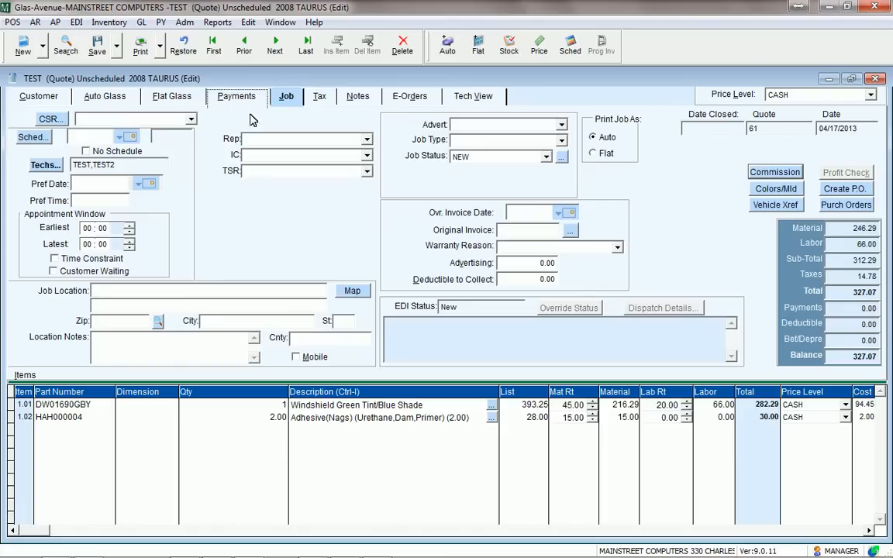
# Step: Record a POS payment of 327.07 on the job with the payment type CASH
pyautogui.click(226, 102)
pyautogui.write('3')
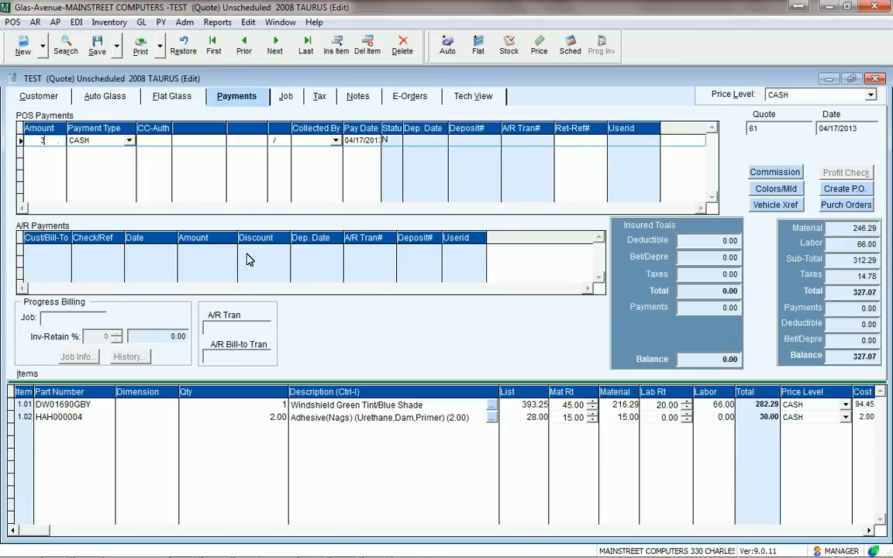
pyautogui.write('27.07')
pyautogui.press('Tab')
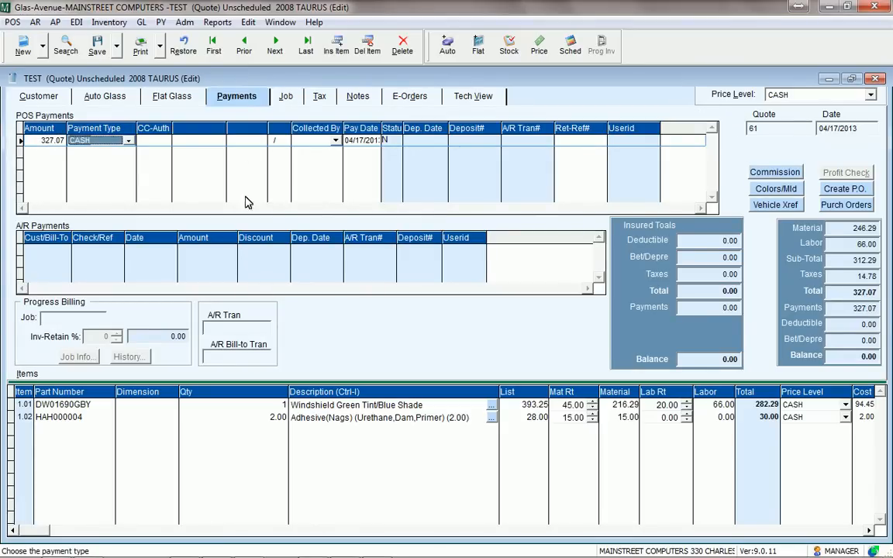
# Step: Save the paid job as an Invoice
pyautogui.click(97, 46)
pyautogui.click(382, 282)
pyautogui.click(415, 380)
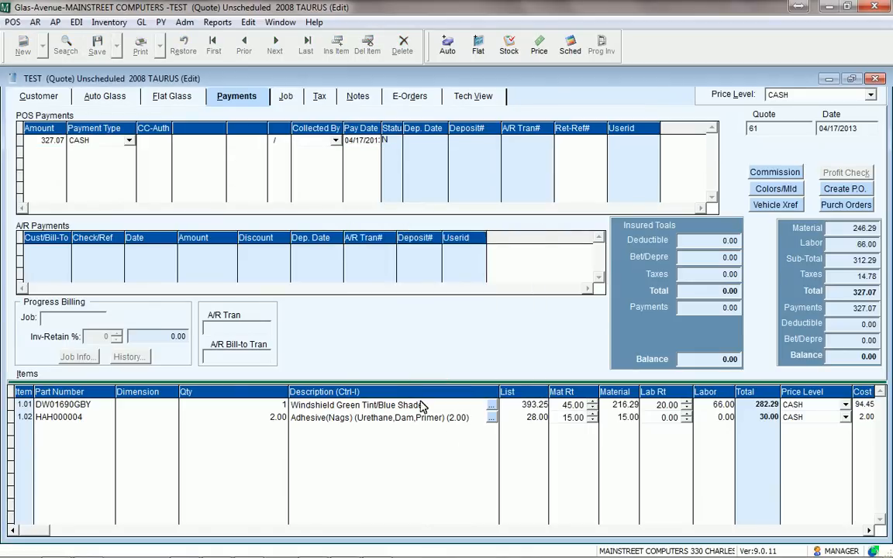
pyautogui.click(570, 341)
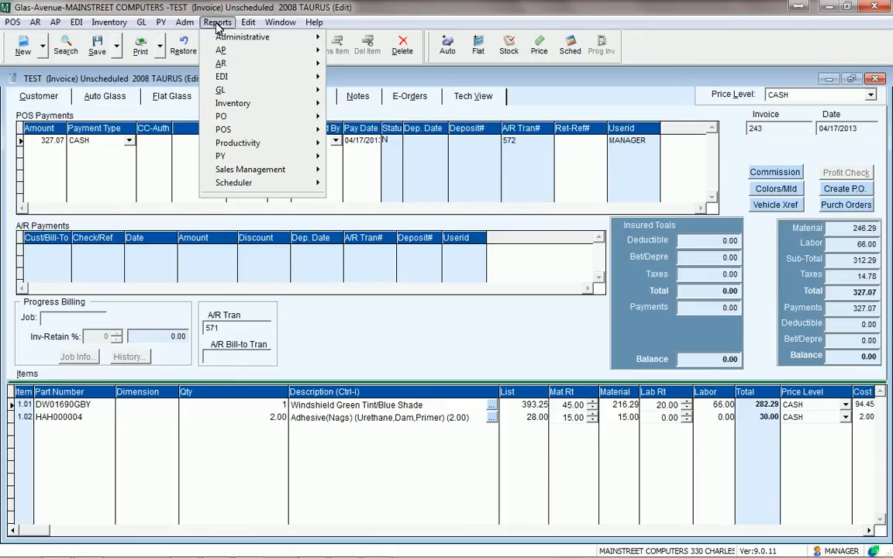
# Step: Run the productivity Commission report for invoices from 04/17/2013 thru 04/17/2013, review each technician's commission, and close the report and its selections
pyautogui.moveTo(253, 148)
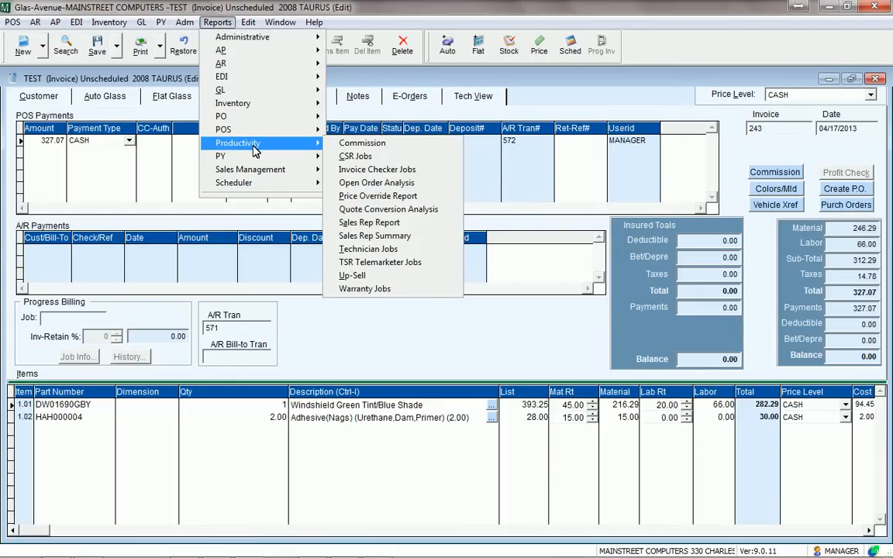
pyautogui.click(424, 145)
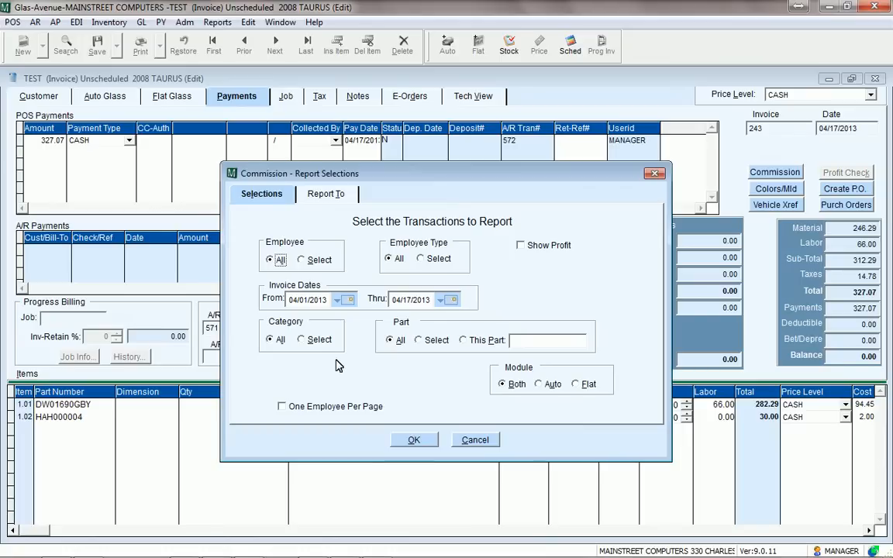
pyautogui.click(337, 300)
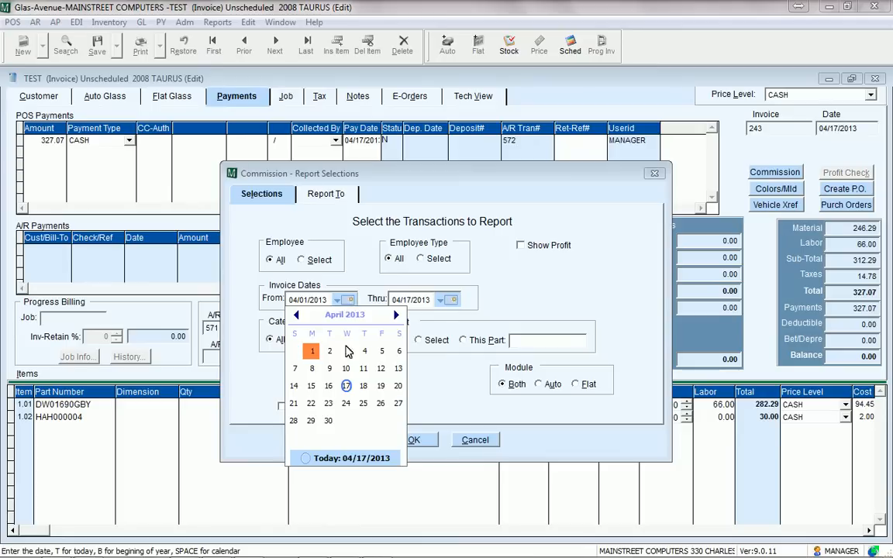
pyautogui.click(346, 385)
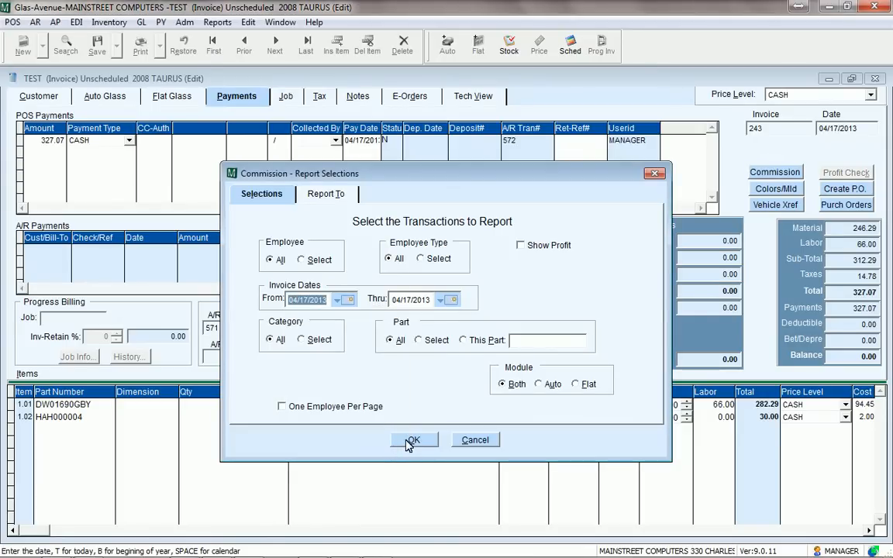
pyautogui.click(411, 440)
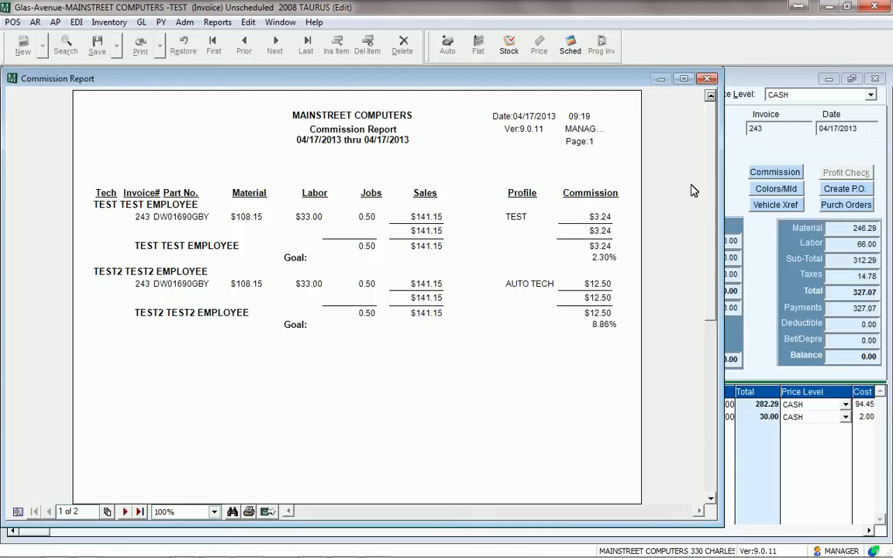
pyautogui.click(708, 79)
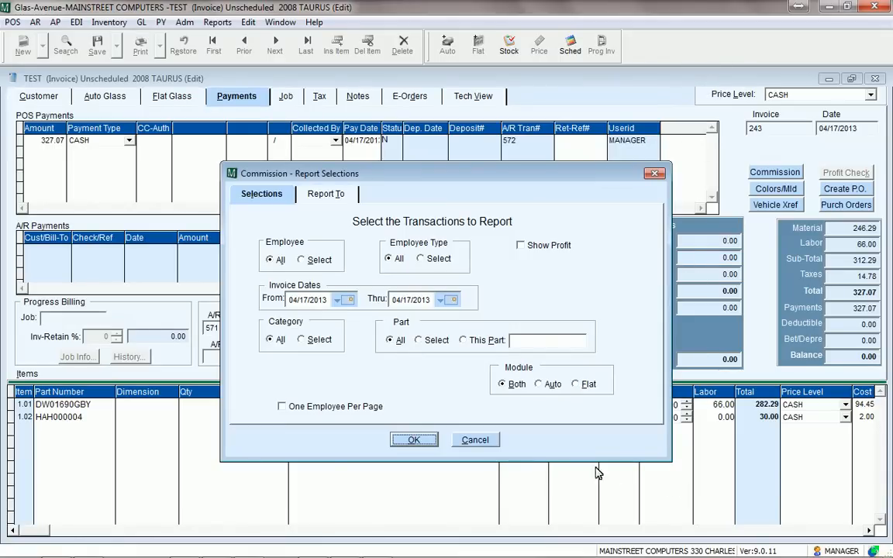
pyautogui.click(474, 440)
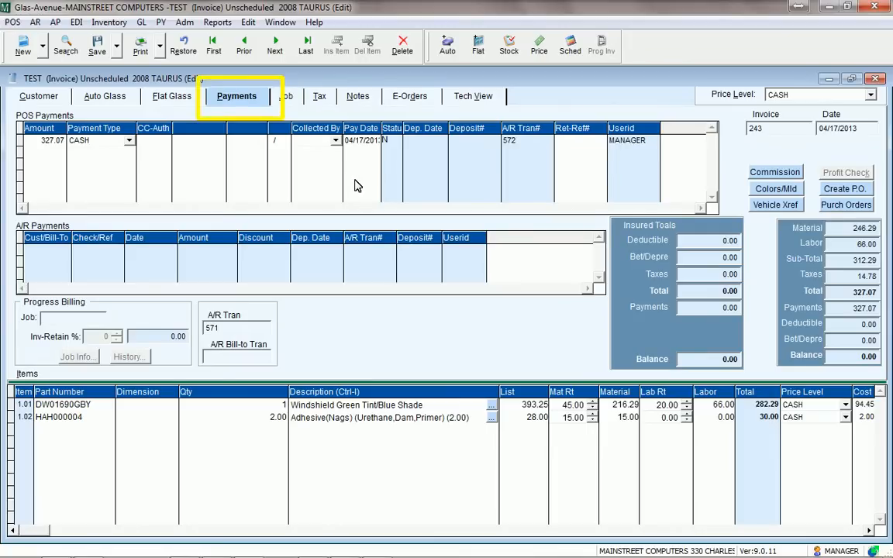
# Step: Set Collected By on the invoice's cash payment to TEST EMPLOYEE
pyautogui.click(336, 141)
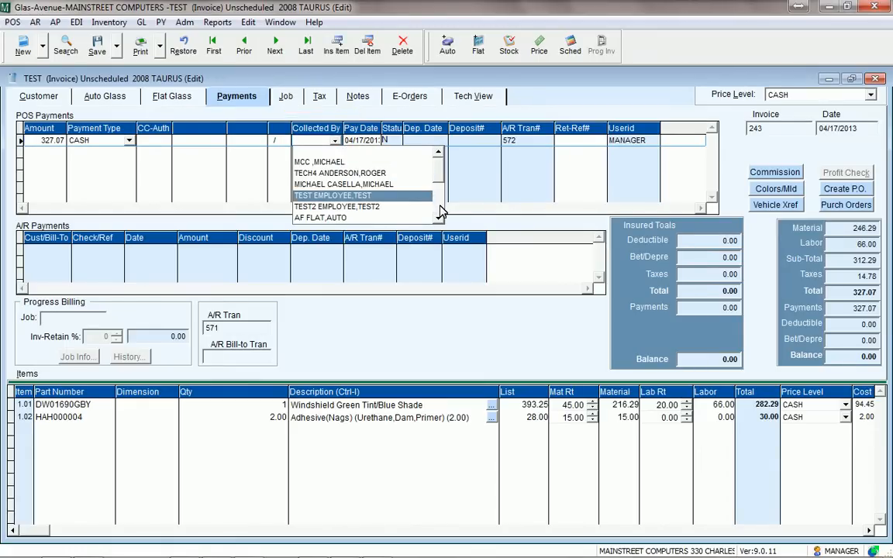
pyautogui.click(439, 219)
pyautogui.click(439, 219)
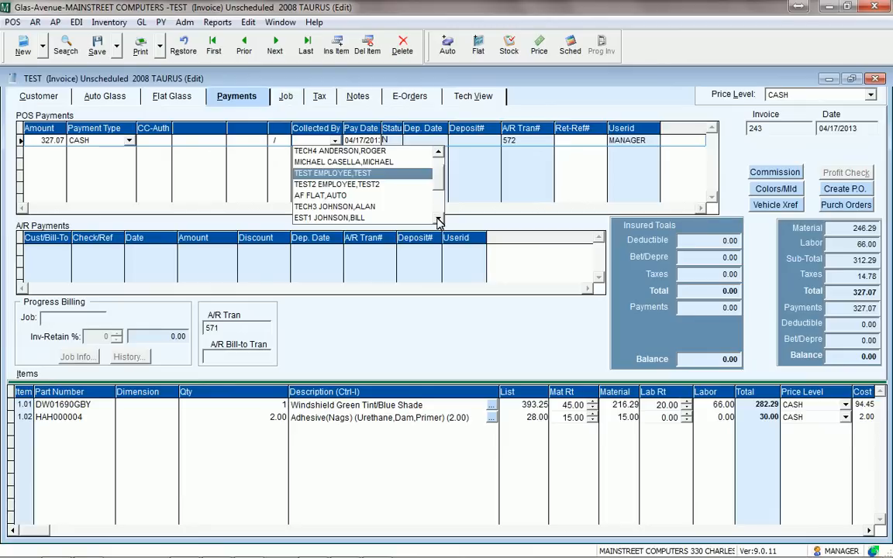
pyautogui.click(366, 173)
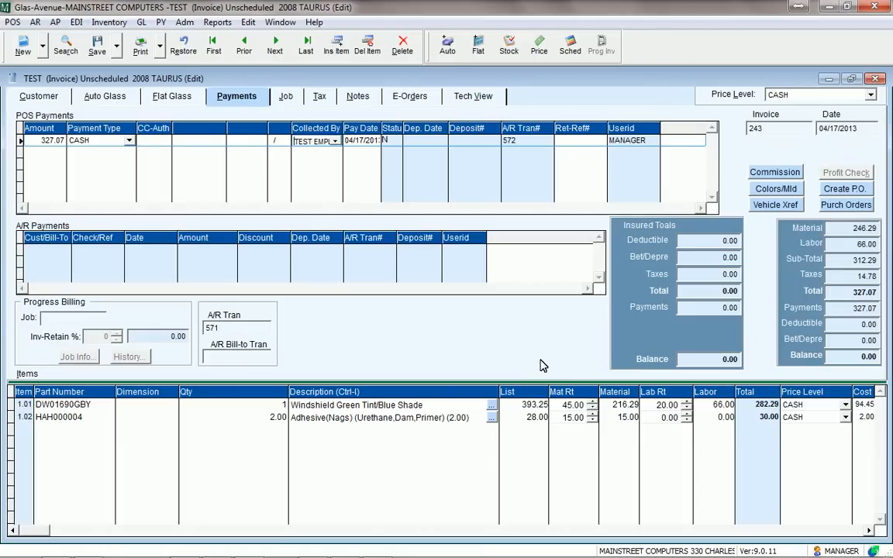